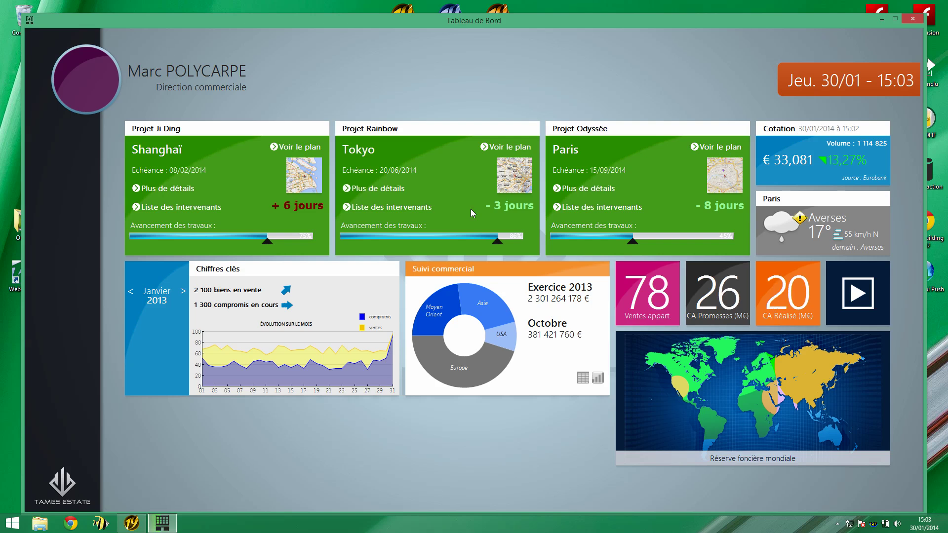
Browse the Chiffres clés widget back month by month from January to September 2013.
{"action": "left_click", "coordinate": [130, 291]}
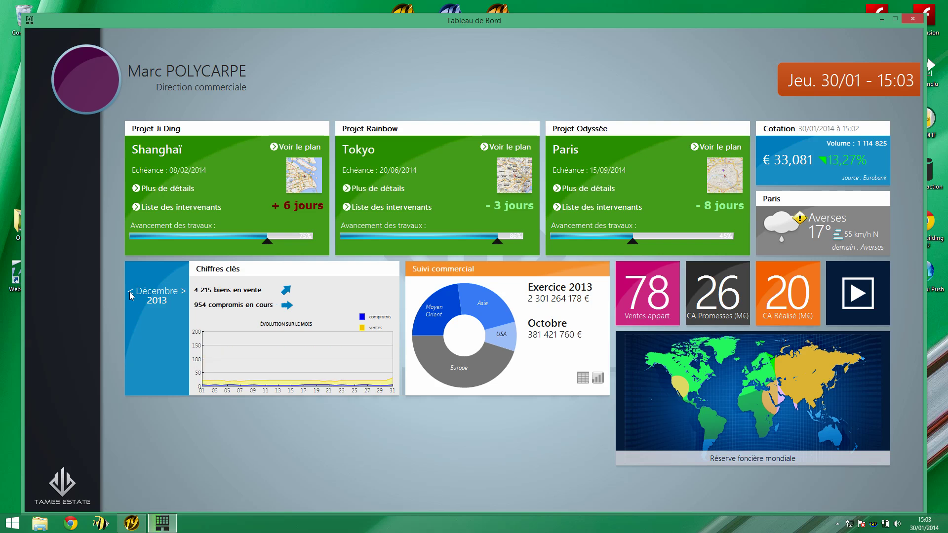
{"action": "left_click", "coordinate": [131, 291]}
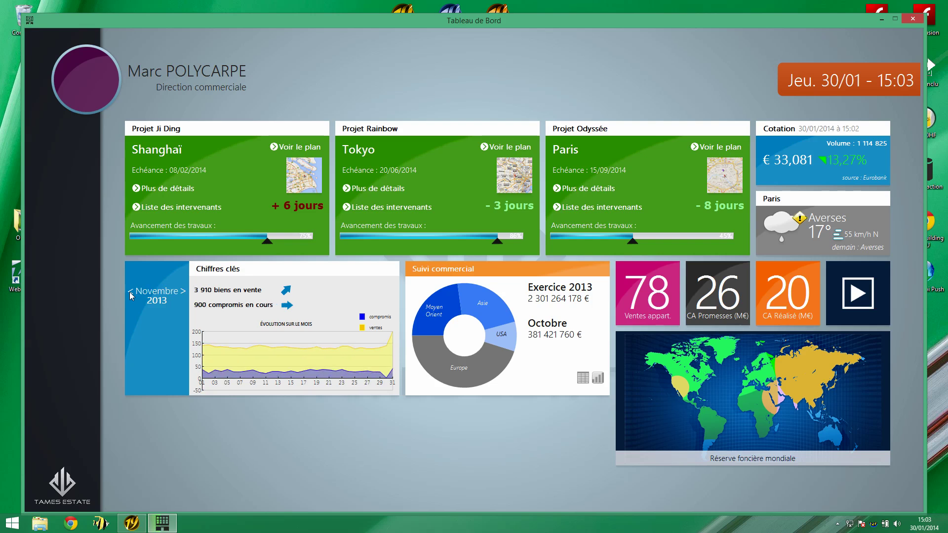
{"action": "left_click", "coordinate": [131, 291]}
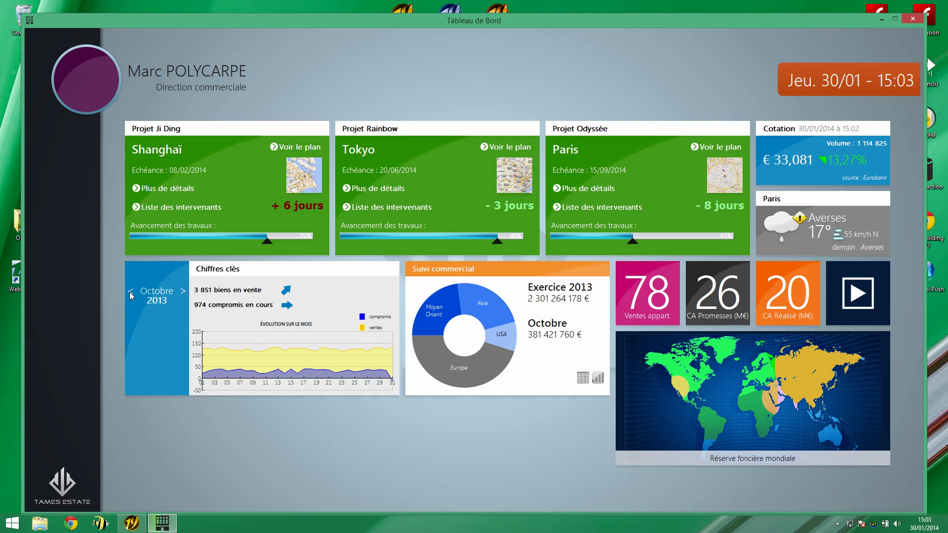
{"action": "left_click", "coordinate": [130, 291]}
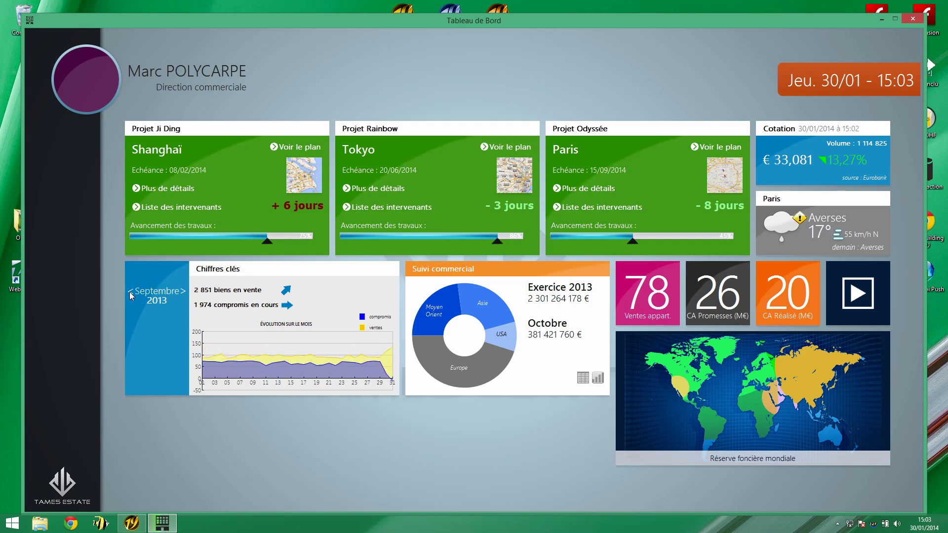
Try the dashboard's edit mode on the Chiffres clés widget and switch edit mode off.
{"action": "left_click_drag", "start_coordinate": [163, 338], "coordinate": [231, 357]}
{"action": "left_click_drag", "start_coordinate": [398, 333], "coordinate": [425, 326]}
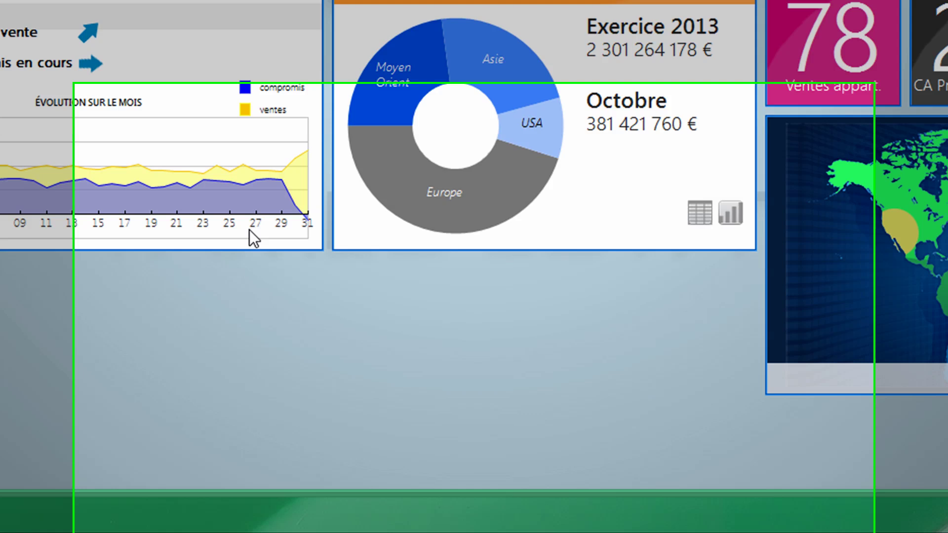
{"action": "right_click", "coordinate": [364, 385]}
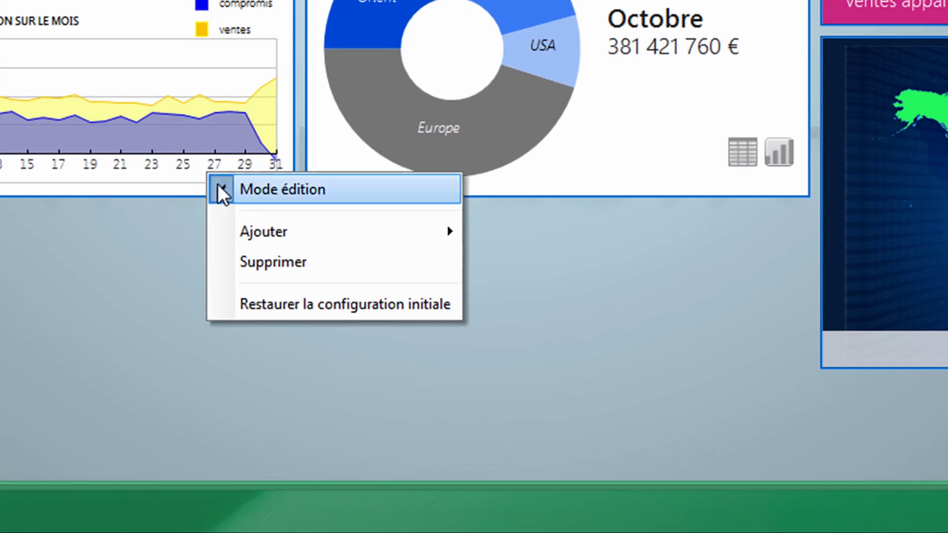
{"action": "mouse_move", "coordinate": [298, 233]}
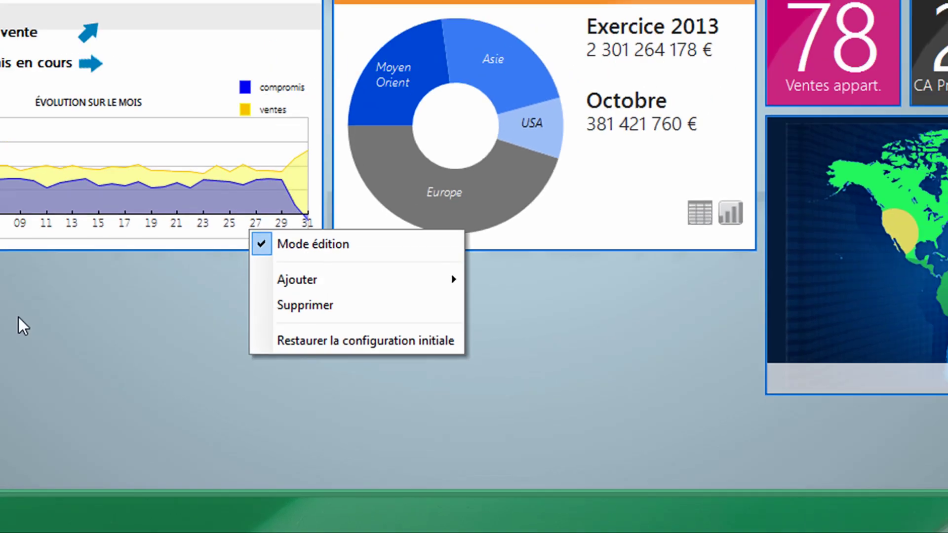
{"action": "left_click", "coordinate": [246, 425]}
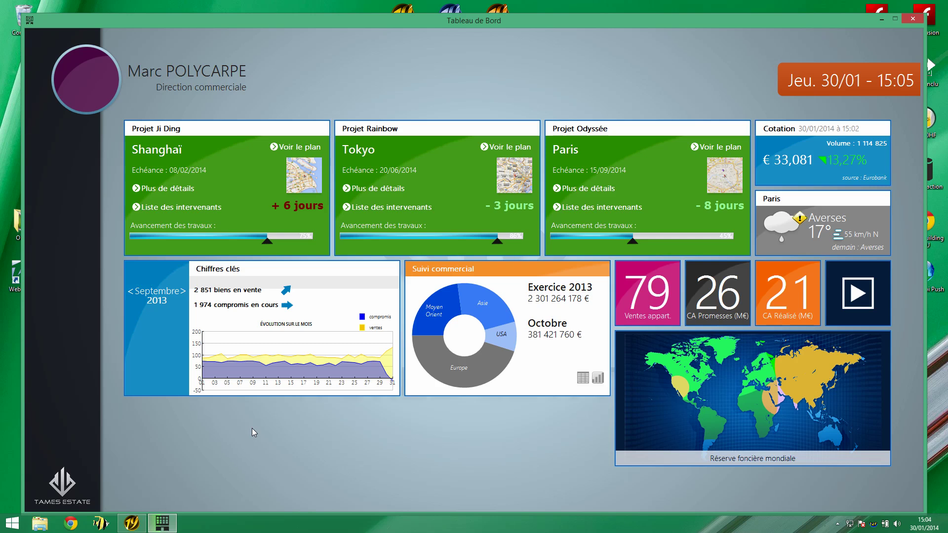
{"action": "right_click", "coordinate": [252, 428]}
{"action": "left_click", "coordinate": [260, 434]}
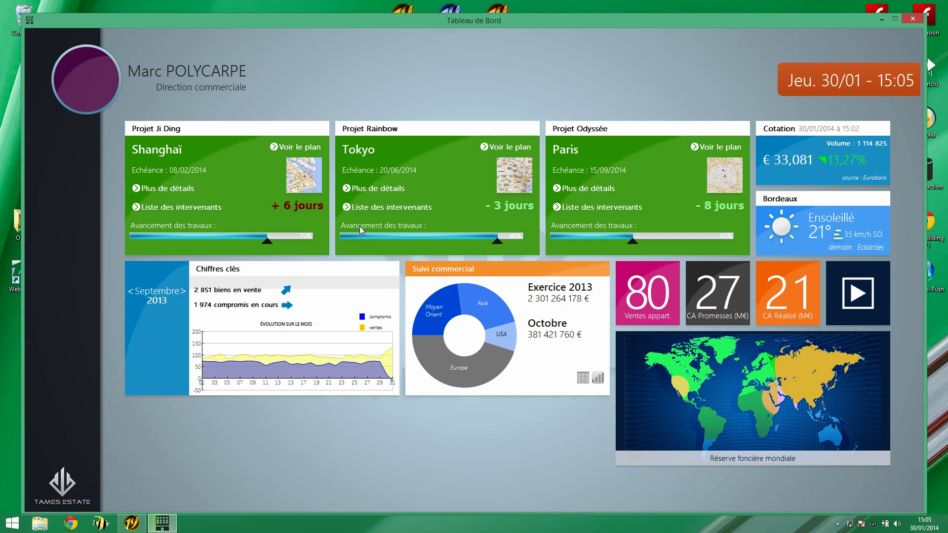
Open the details of Projet Rainbow in Tokyo and select the Câblage de la salle de cinéma task of Triplex n° 175.
{"action": "left_click", "coordinate": [384, 192]}
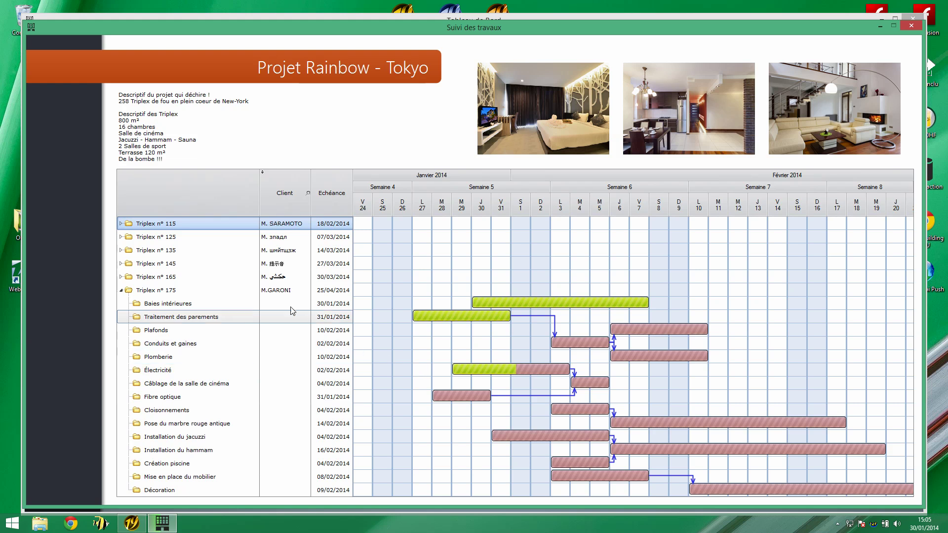
{"action": "left_click", "coordinate": [280, 292]}
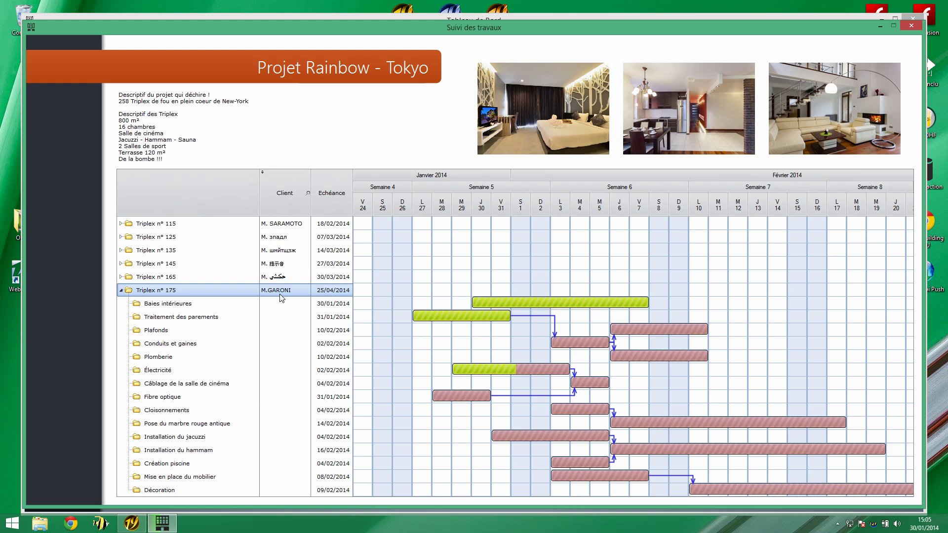
{"action": "left_click", "coordinate": [227, 387]}
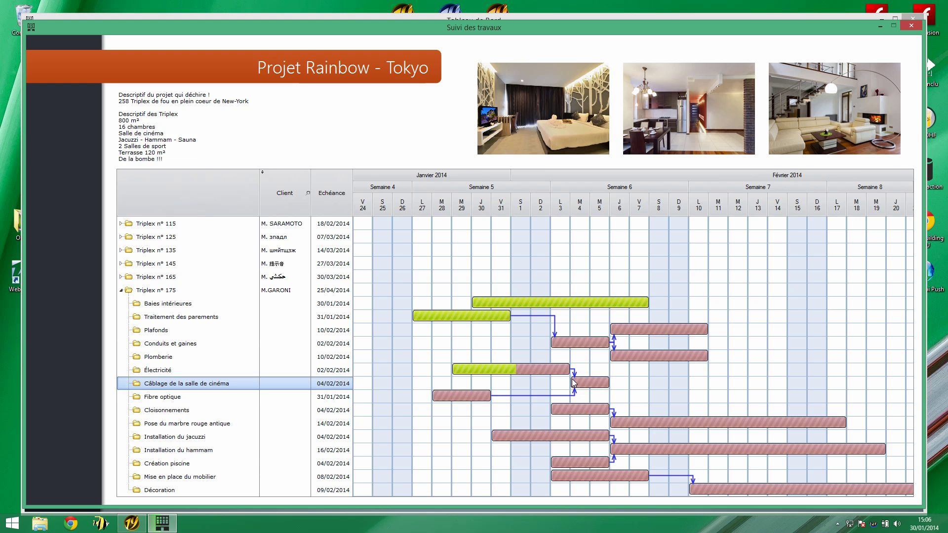
Extend the Plafonds task to 13 February and shift the Électricité task to 7–12 February in the Gantt chart.
{"action": "left_click", "coordinate": [644, 327]}
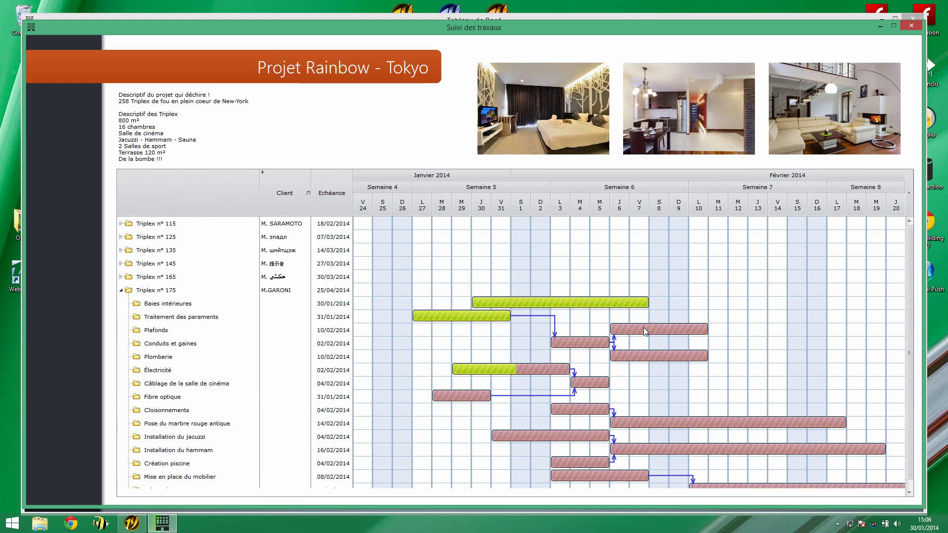
{"action": "left_click_drag", "start_coordinate": [708, 329], "coordinate": [777, 332]}
{"action": "left_click_drag", "start_coordinate": [566, 369], "coordinate": [735, 374]}
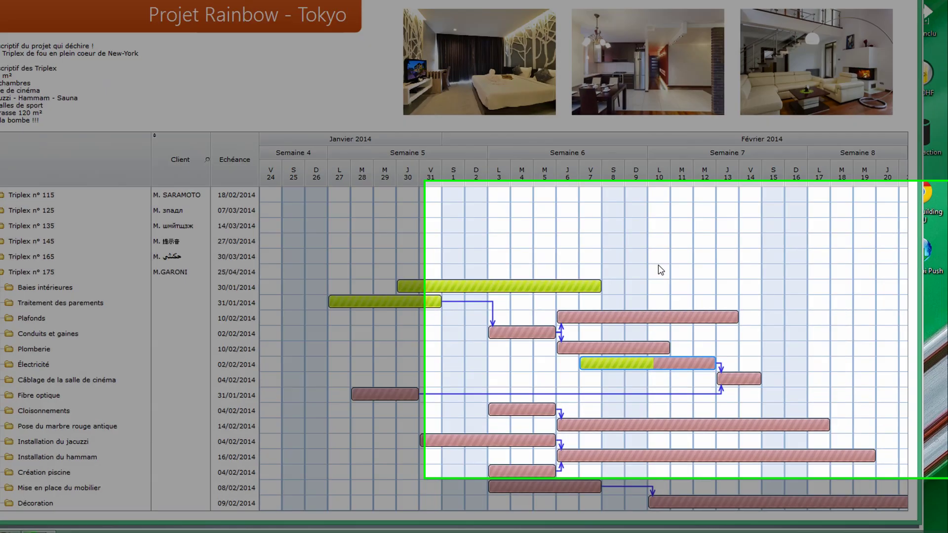
Preview the printout of the Tokyo works schedule, and close both the preview and the project window.
{"action": "right_click", "coordinate": [698, 285]}
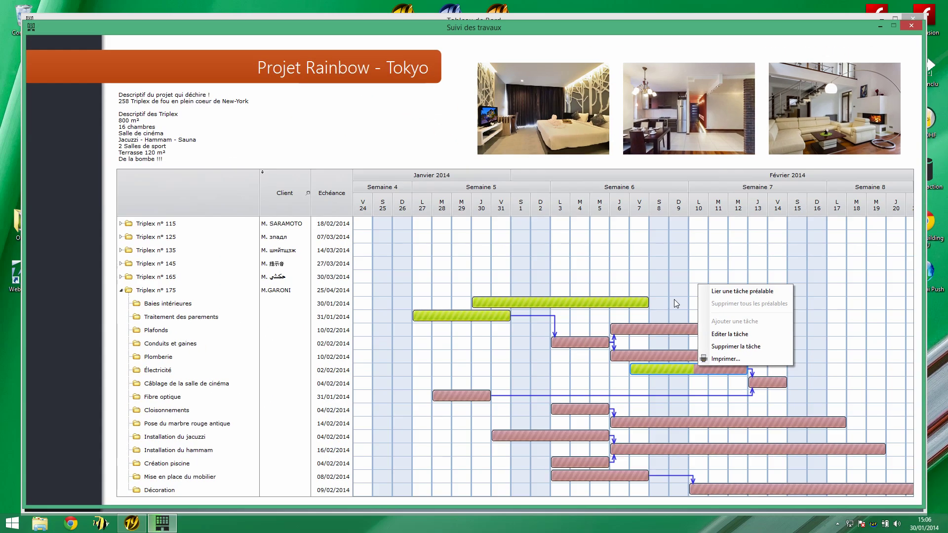
{"action": "left_click", "coordinate": [372, 181]}
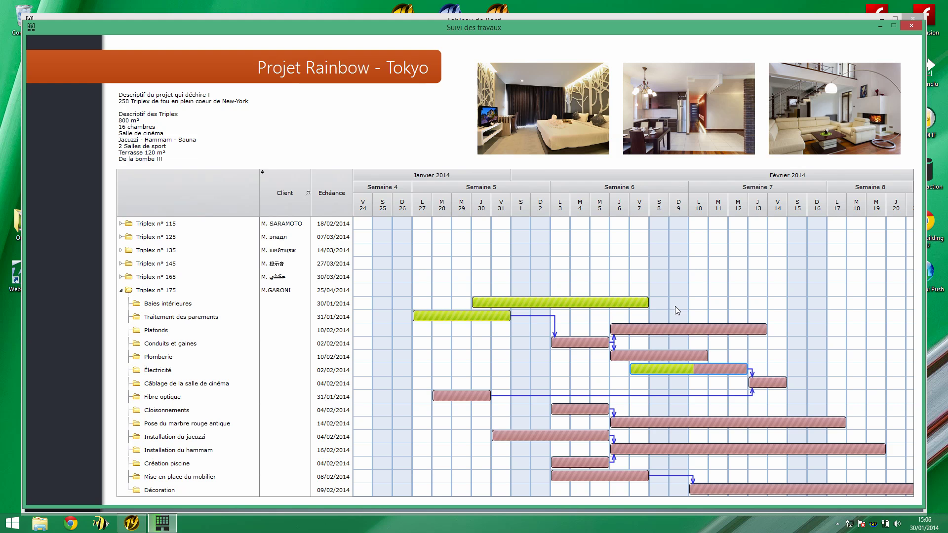
{"action": "right_click", "coordinate": [679, 277]}
{"action": "left_click", "coordinate": [693, 348]}
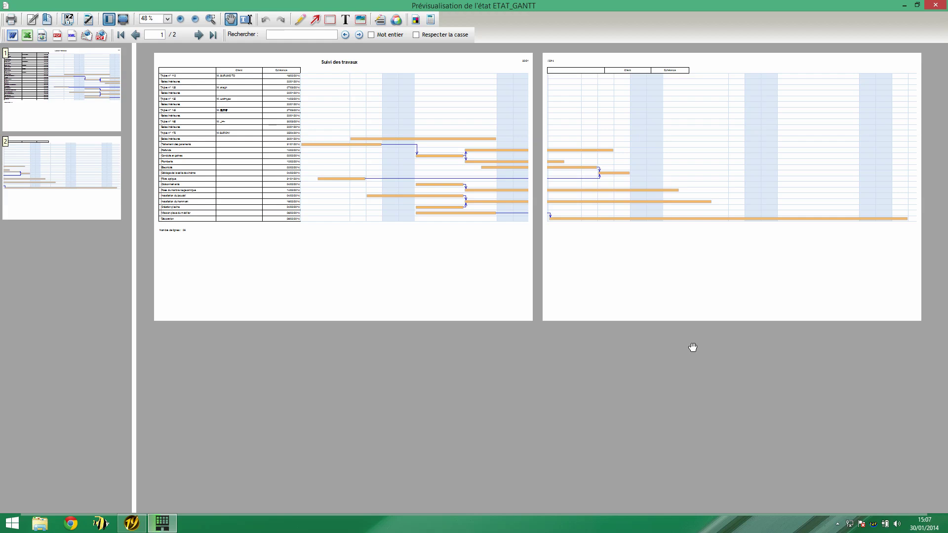
{"action": "left_click", "coordinate": [940, 5]}
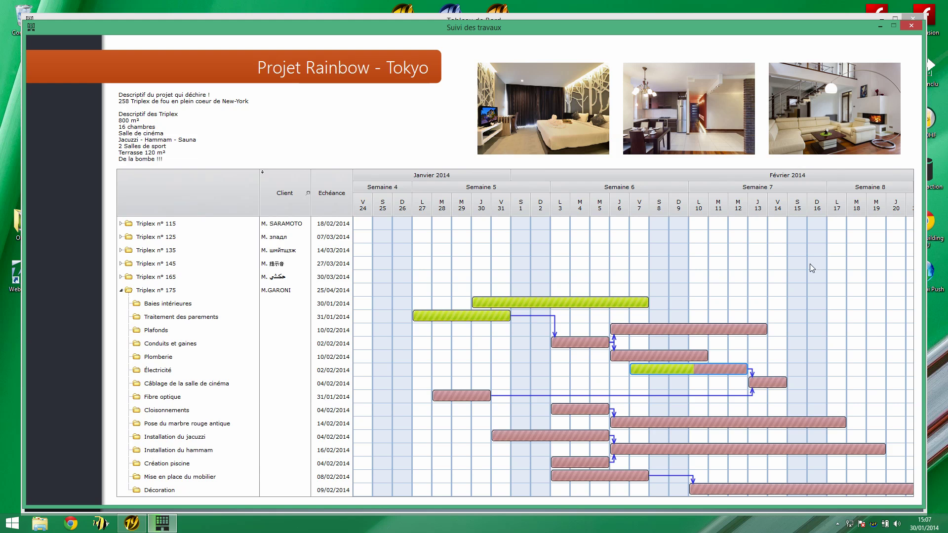
{"action": "left_click", "coordinate": [916, 26]}
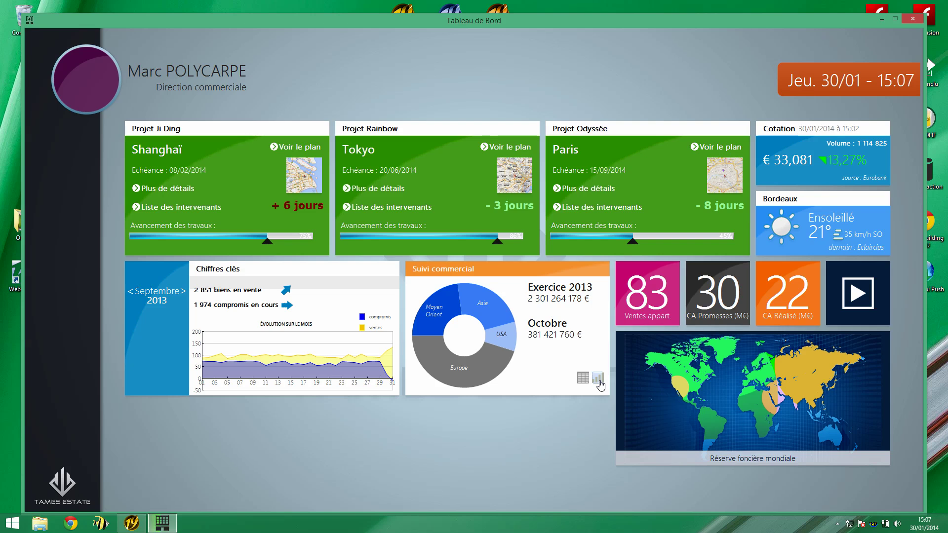
Open the graphical summary from Suivi commercial, examine the ten-year revenue evolution chart year by year, and close it.
{"action": "left_click", "coordinate": [598, 379]}
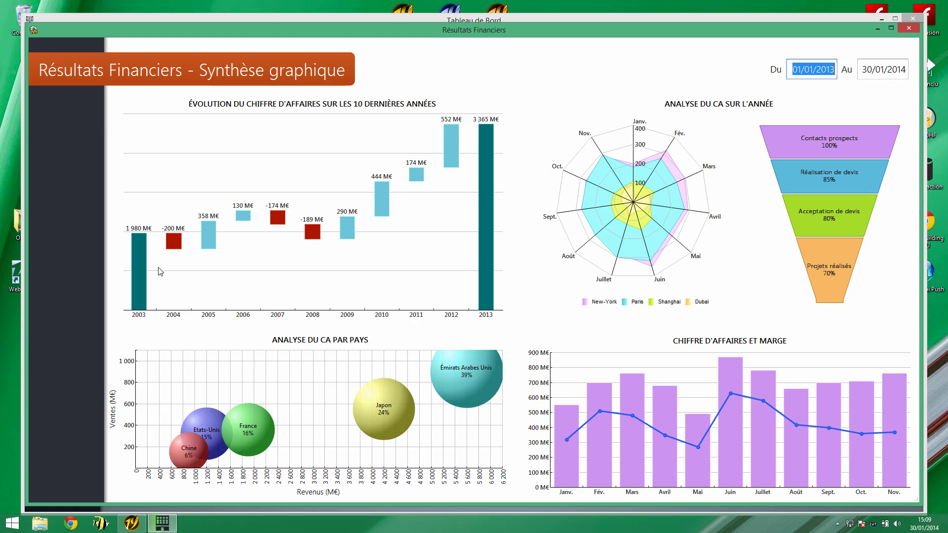
{"action": "mouse_move", "coordinate": [155, 264]}
{"action": "mouse_move", "coordinate": [166, 247]}
{"action": "mouse_move", "coordinate": [193, 262]}
{"action": "mouse_move", "coordinate": [280, 221]}
{"action": "mouse_move", "coordinate": [211, 234]}
{"action": "mouse_move", "coordinate": [439, 165]}
{"action": "left_click", "coordinate": [908, 28]}
Open the detailed sales table and give the 2013 sales count for Paris -100 m² a yellow background.
{"action": "left_click", "coordinate": [584, 379]}
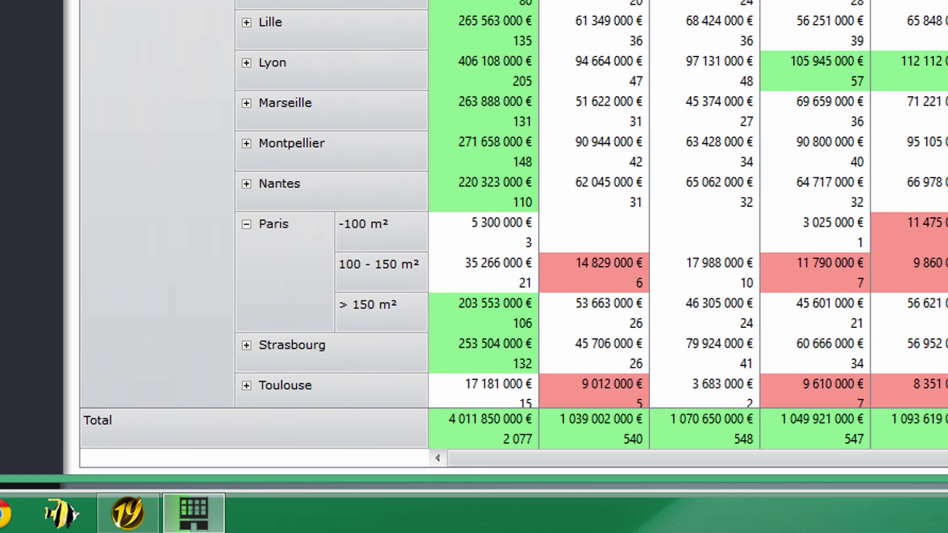
{"action": "left_click", "coordinate": [504, 244]}
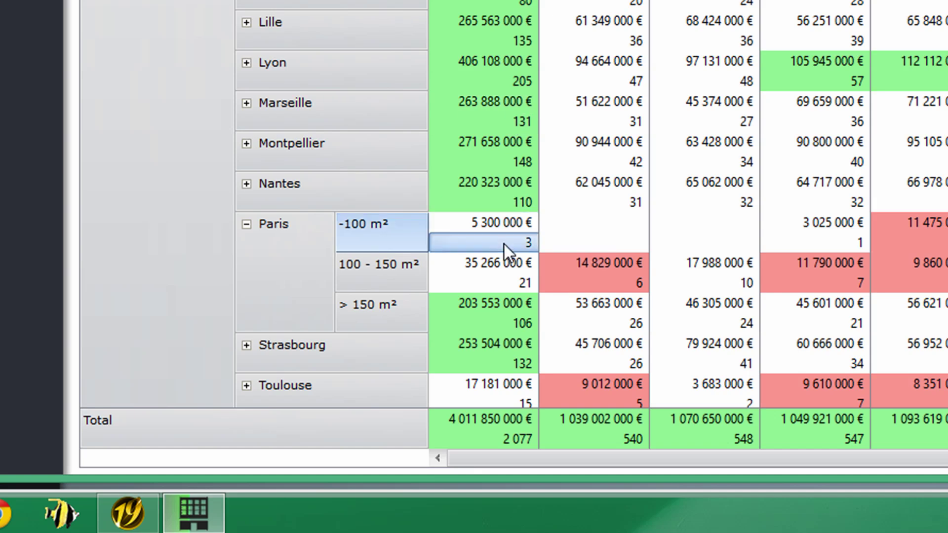
{"action": "right_click", "coordinate": [505, 243]}
{"action": "mouse_move", "coordinate": [607, 410]}
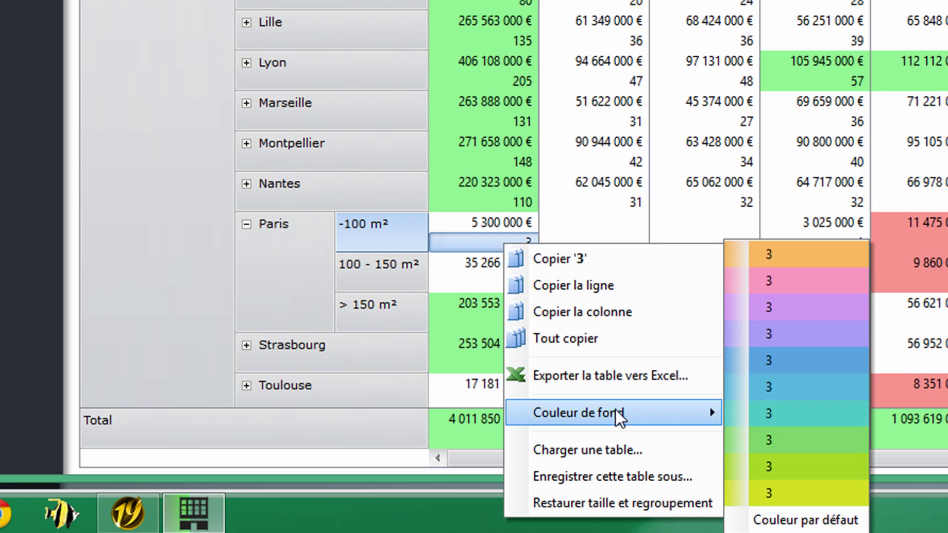
{"action": "left_click", "coordinate": [798, 499]}
Give the 2013 sales counts for Paris 100 - 150 m² and > 150 m² the same yellow background.
{"action": "left_click", "coordinate": [484, 285]}
{"action": "right_click", "coordinate": [483, 285]}
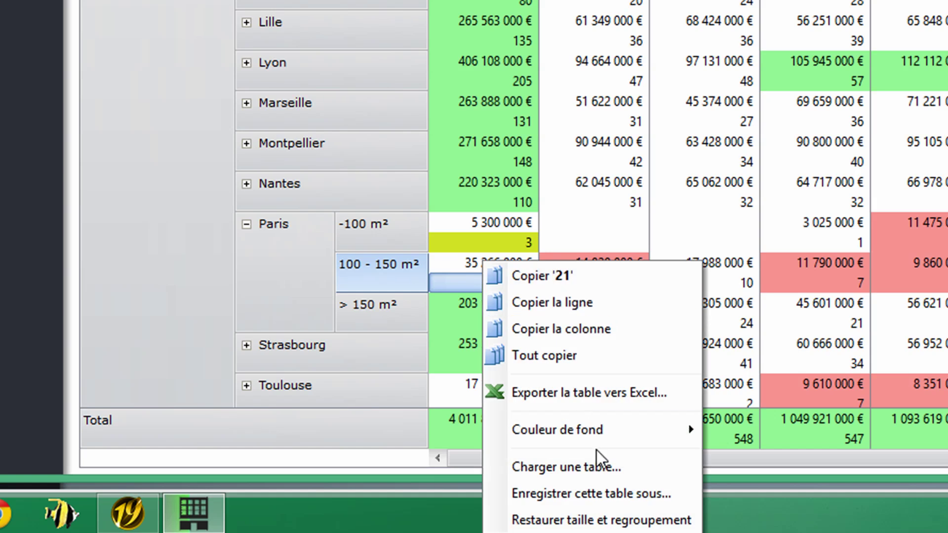
{"action": "mouse_move", "coordinate": [630, 431]}
{"action": "left_click", "coordinate": [738, 494]}
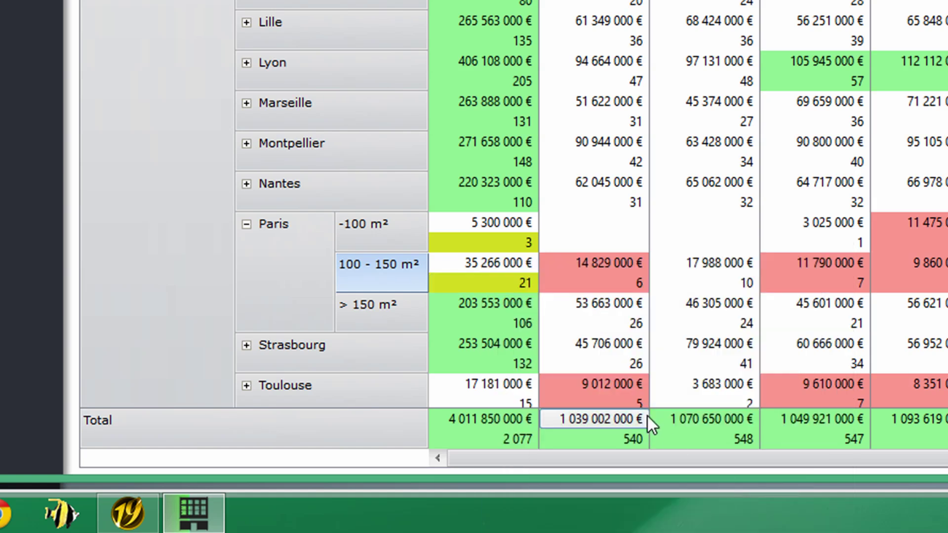
{"action": "left_click", "coordinate": [497, 322]}
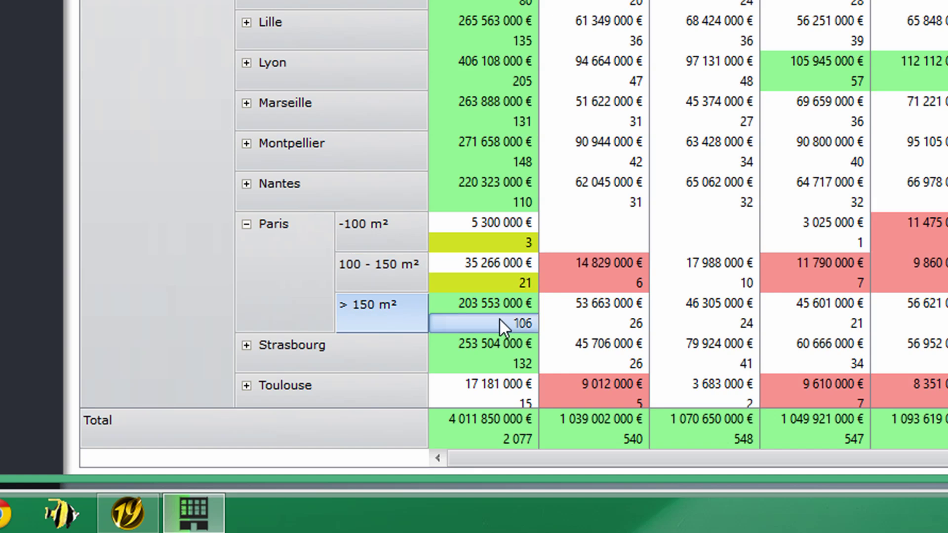
{"action": "right_click", "coordinate": [500, 319]}
{"action": "mouse_move", "coordinate": [549, 427]}
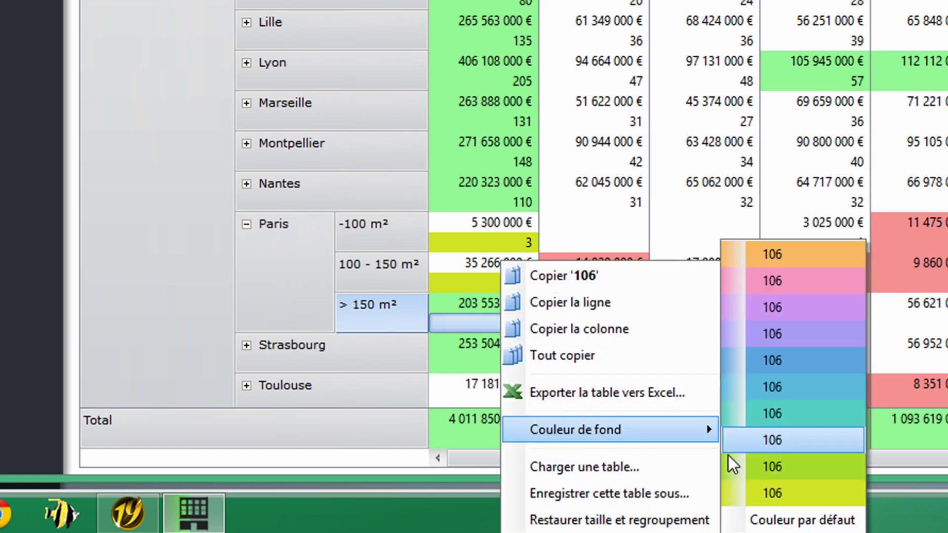
{"action": "left_click", "coordinate": [760, 494]}
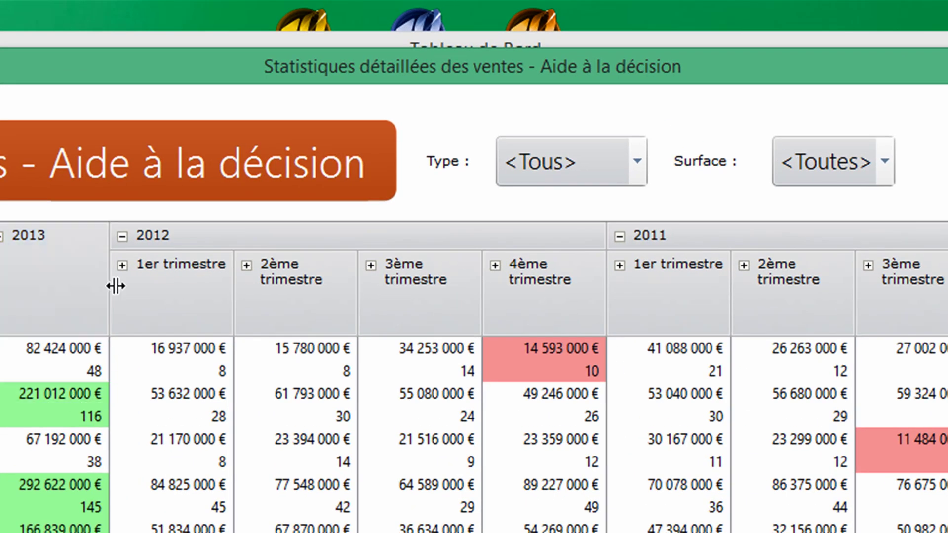
Drill the first quarter of 2012 down to the weeks of January and collapse it again.
{"action": "left_click", "coordinate": [123, 266]}
{"action": "left_click", "coordinate": [123, 294]}
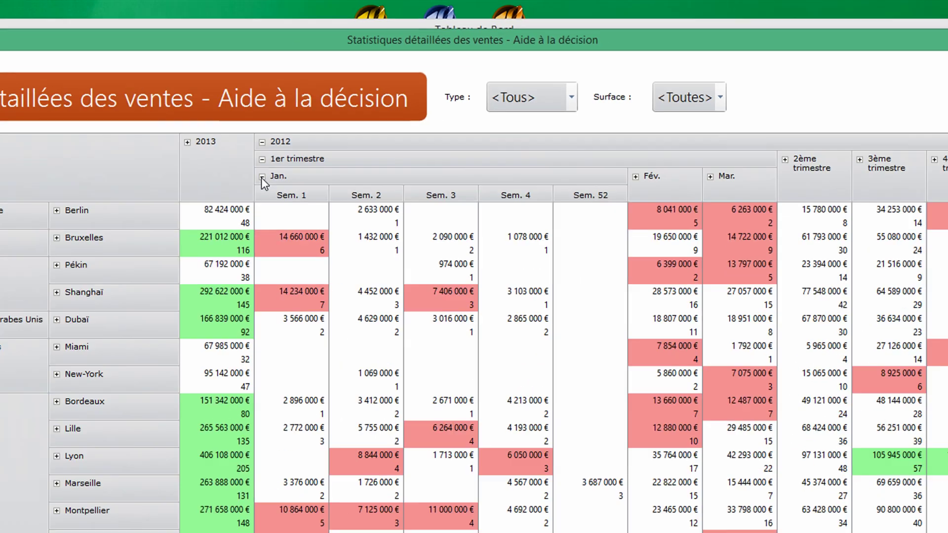
{"action": "left_click", "coordinate": [121, 295]}
{"action": "left_click", "coordinate": [328, 109]}
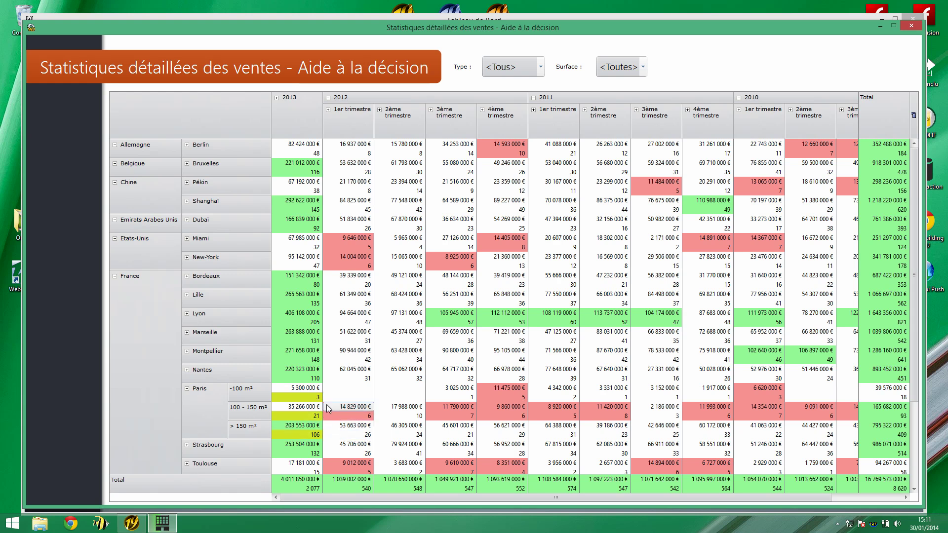
{"action": "scroll", "coordinate": [345, 375], "scroll_direction": "down", "scroll_amount": 3}
{"action": "scroll", "coordinate": [358, 331], "scroll_direction": "up", "scroll_amount": 3}
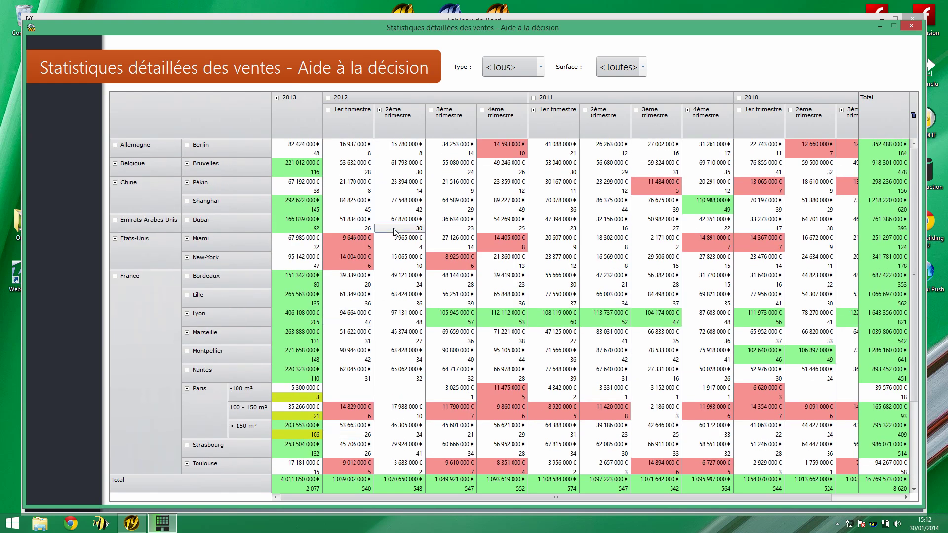
Try to save the sales table as a password-protected pivot table result file (*.wdolapc).
{"action": "right_click", "coordinate": [363, 161]}
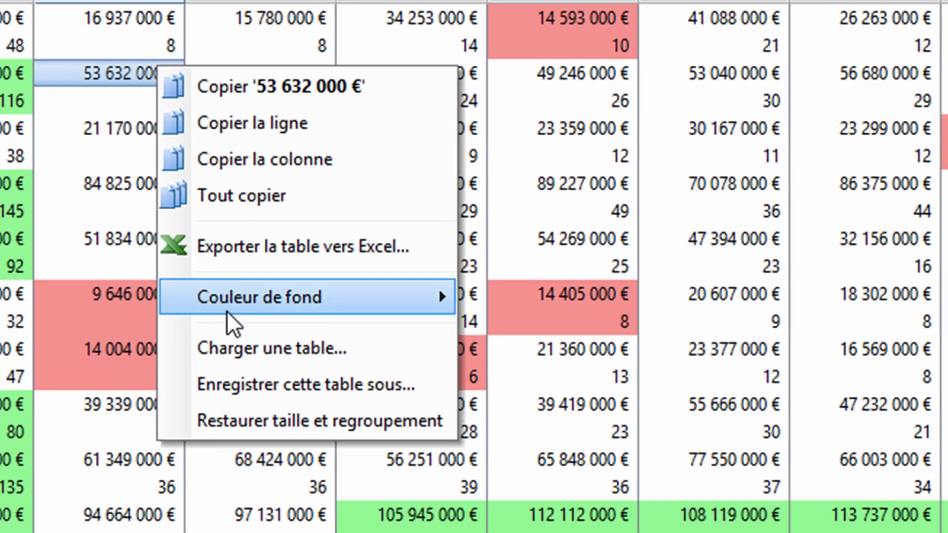
{"action": "left_click", "coordinate": [184, 387]}
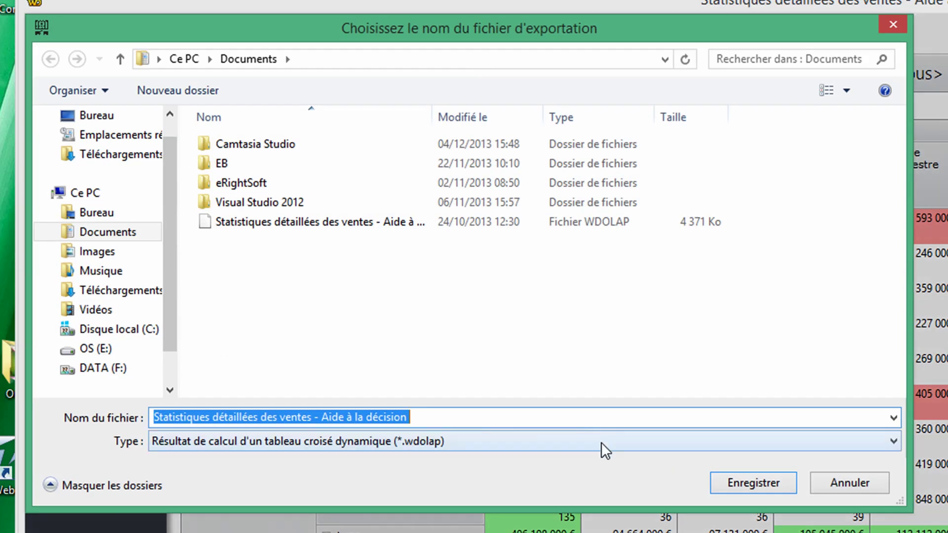
{"action": "left_click", "coordinate": [582, 378]}
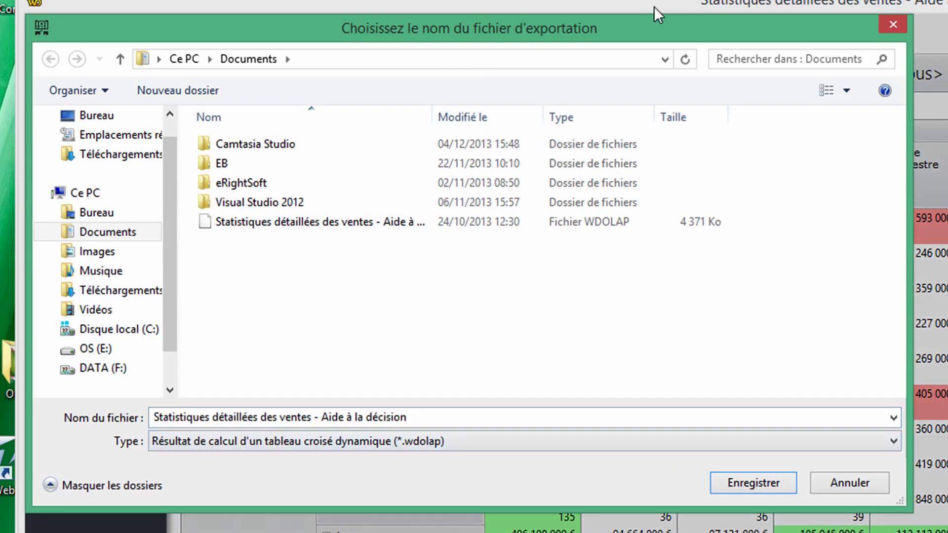
{"action": "left_click_drag", "start_coordinate": [646, 29], "coordinate": [777, 22]}
{"action": "left_click", "coordinate": [437, 439]}
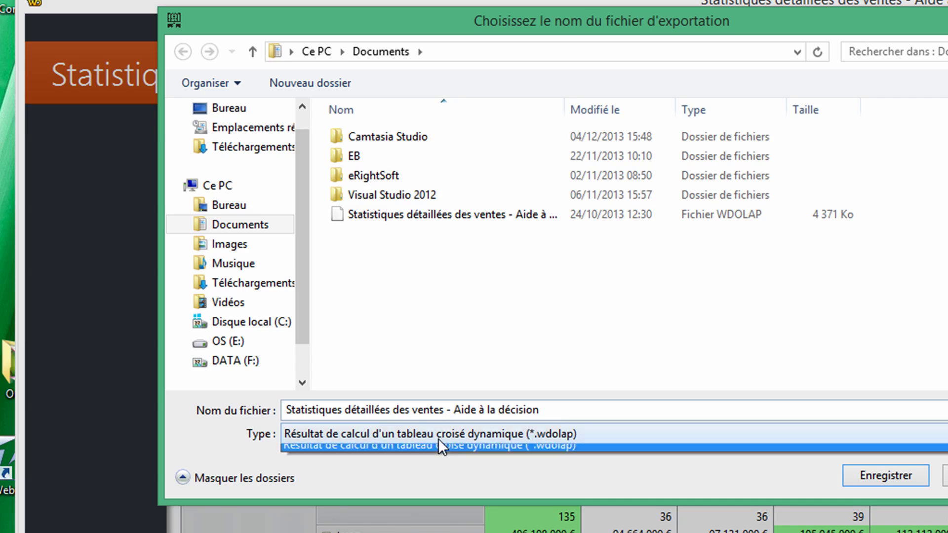
{"action": "left_click", "coordinate": [437, 466]}
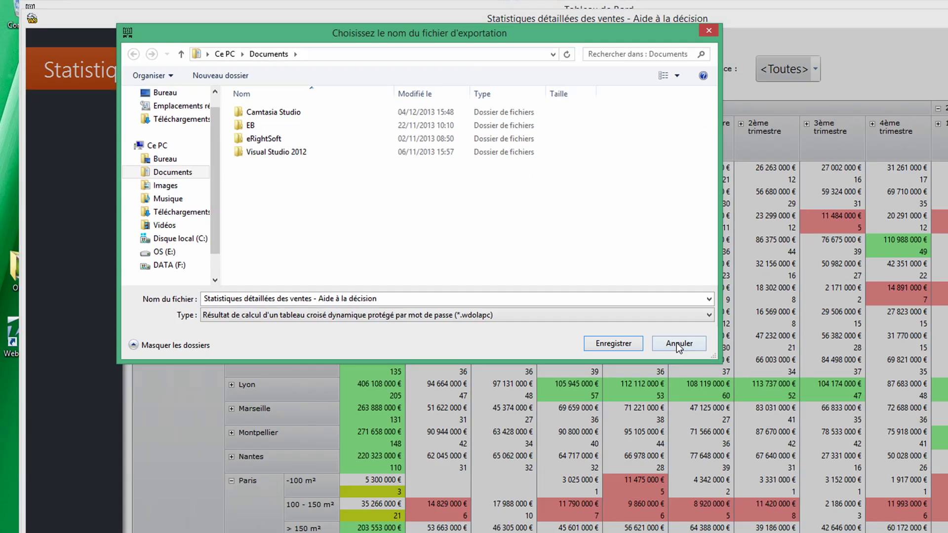
{"action": "left_click", "coordinate": [945, 475]}
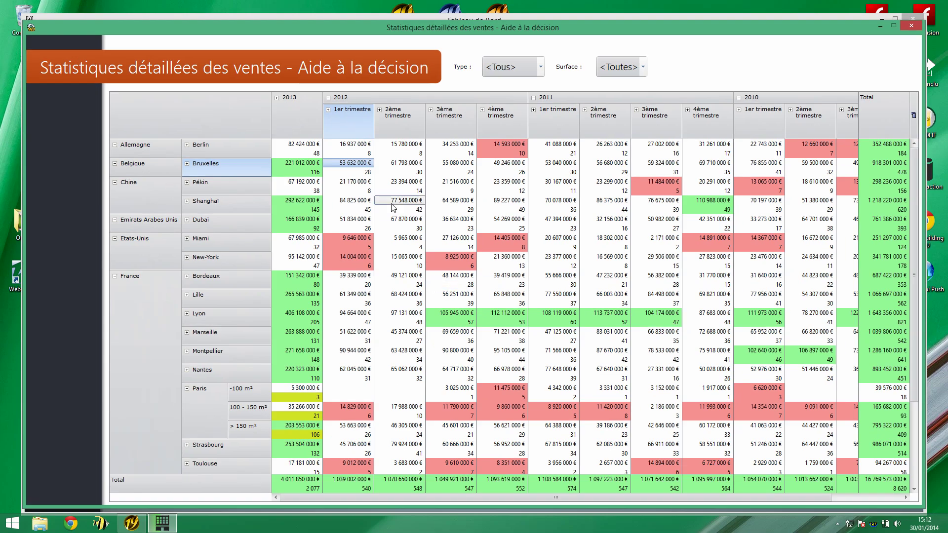
Open the column options for the first quarter of 2012 in the sales table.
{"action": "right_click", "coordinate": [336, 119]}
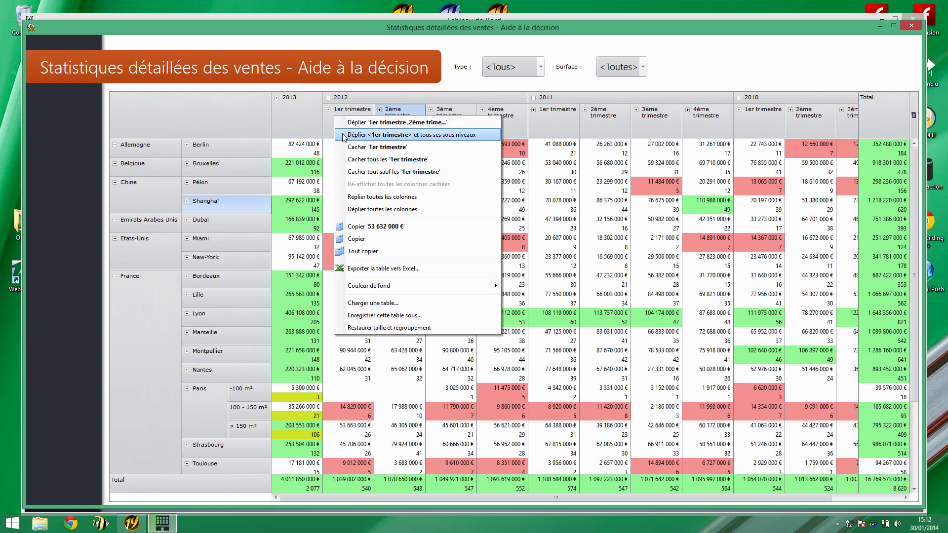